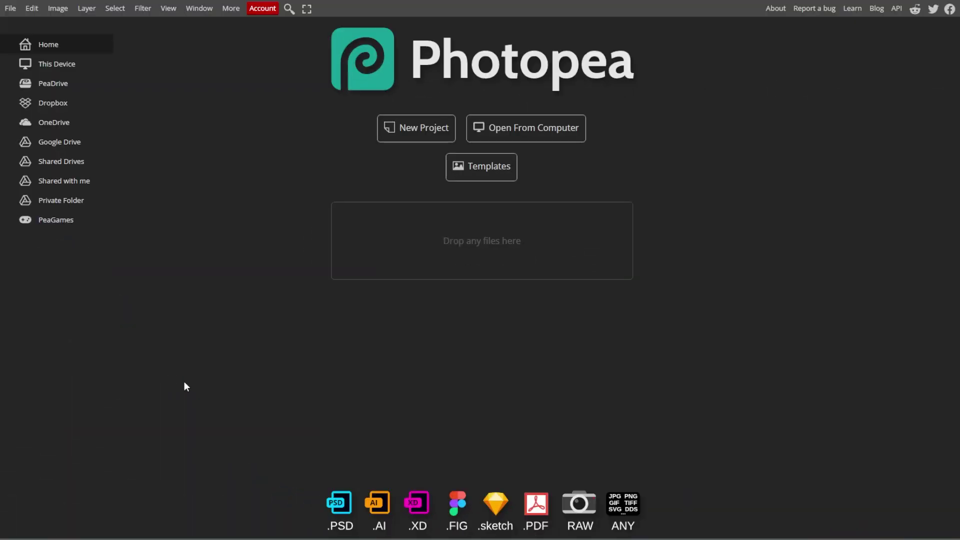
- Open the candle photo pexels-dk100396-783200.psd and add a new layer named Smoke above the background
left_click(12, 9)
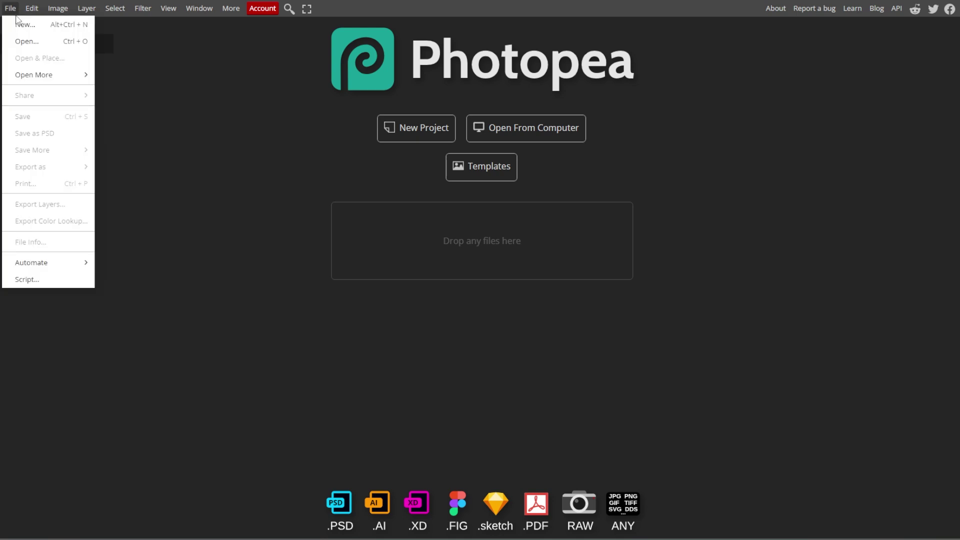
left_click(29, 44)
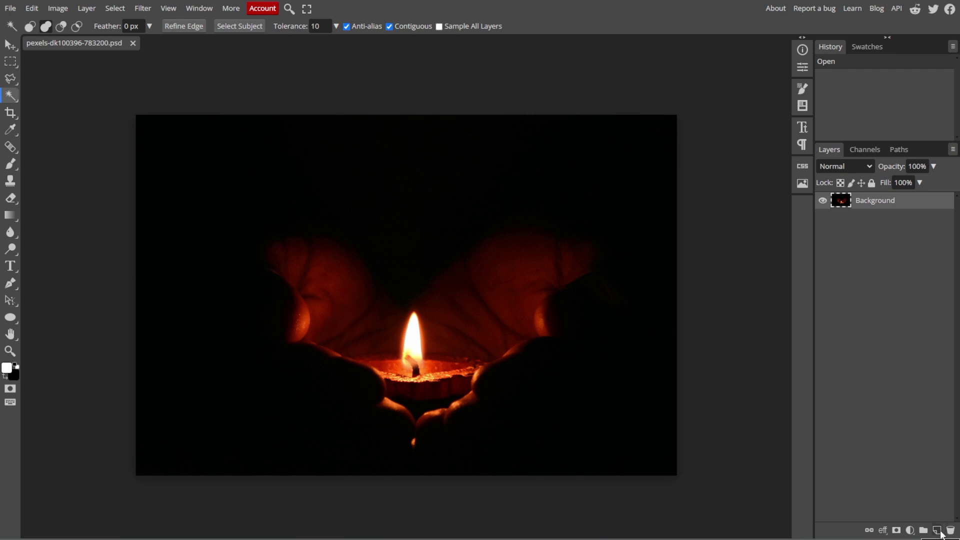
left_click(936, 531)
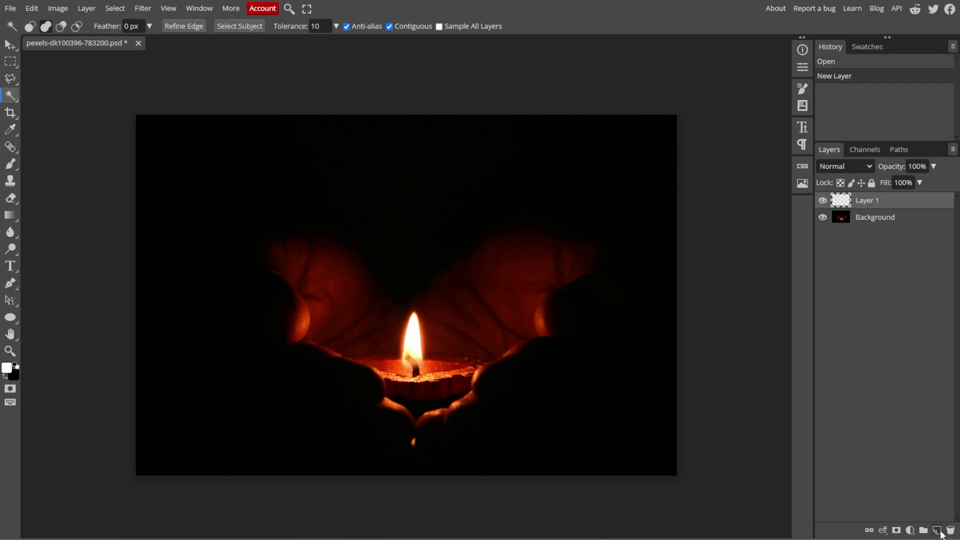
double_click(862, 202)
type("s")
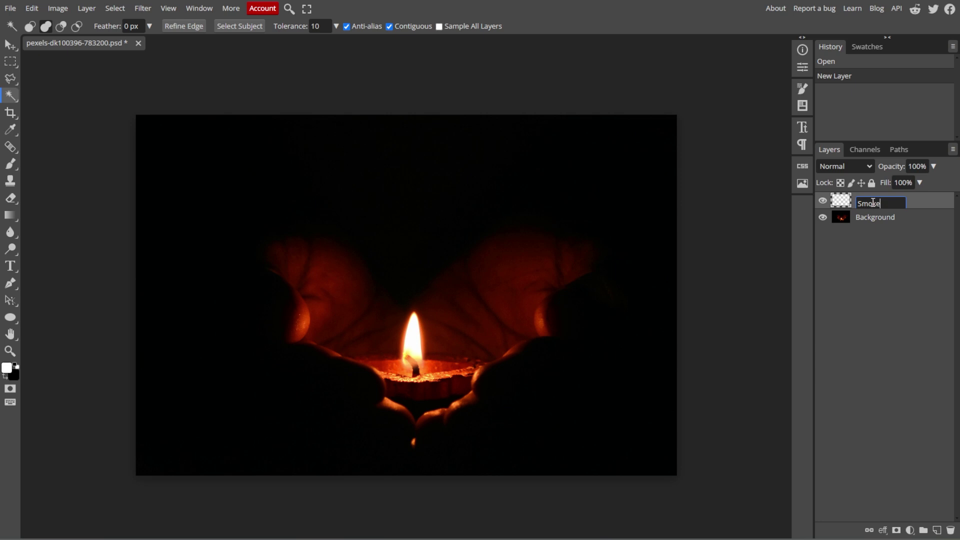
key("Return")
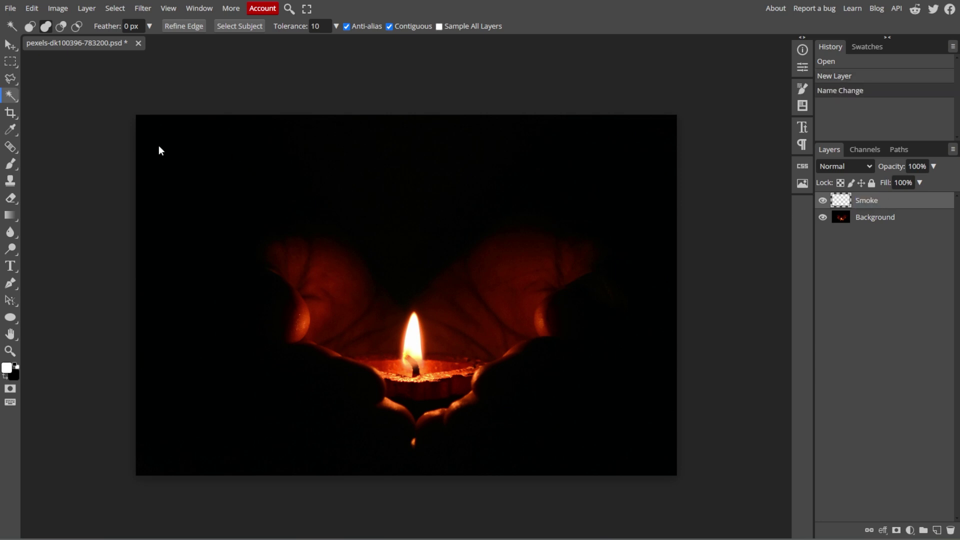
- Load the brush set Free Abstract Smoke Photoshop Brushes.abr for the Brush tool and keep it for future sessions
left_click(10, 164)
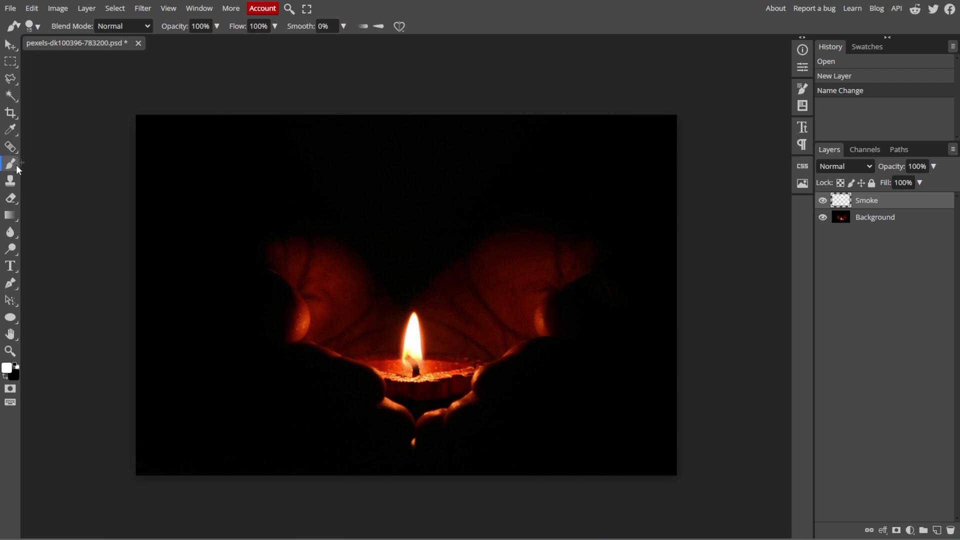
left_click(38, 27)
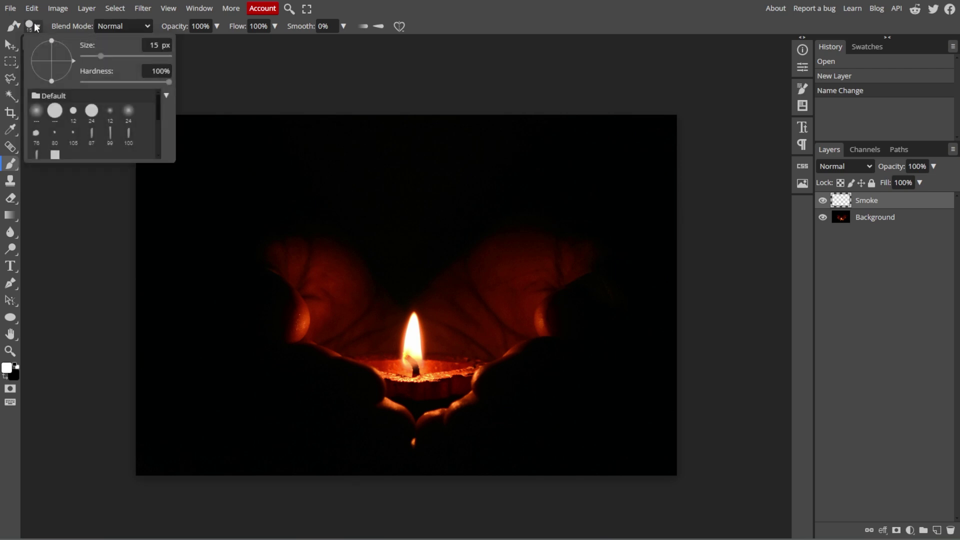
left_click(166, 96)
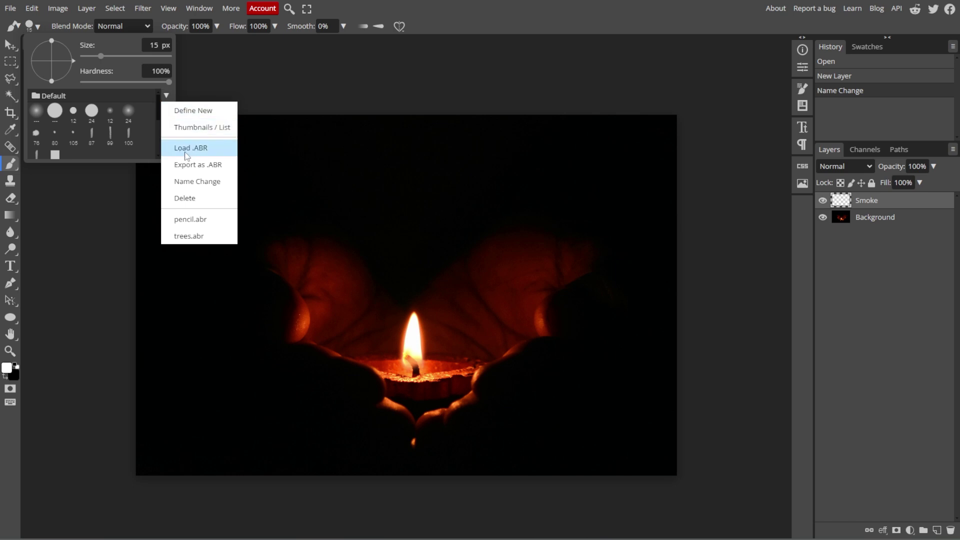
left_click(217, 153)
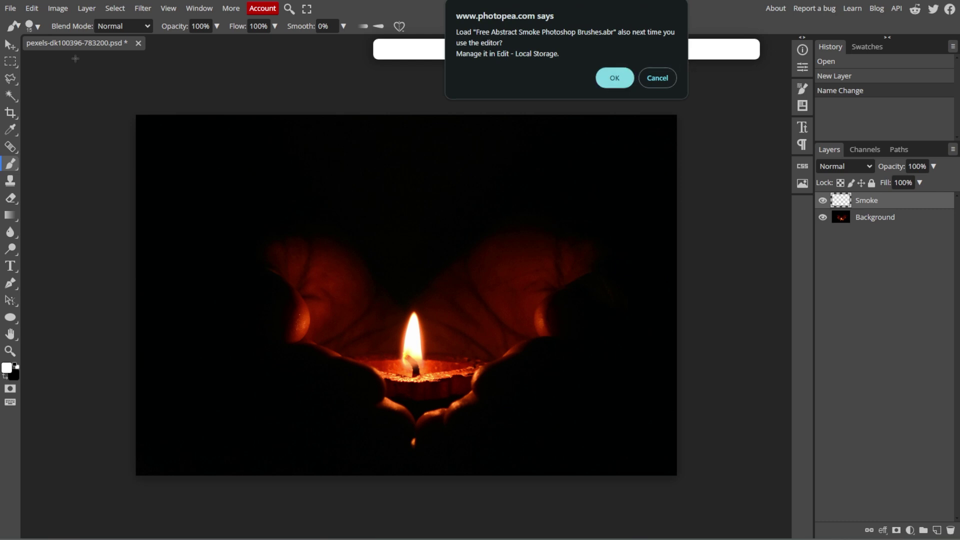
left_click(615, 78)
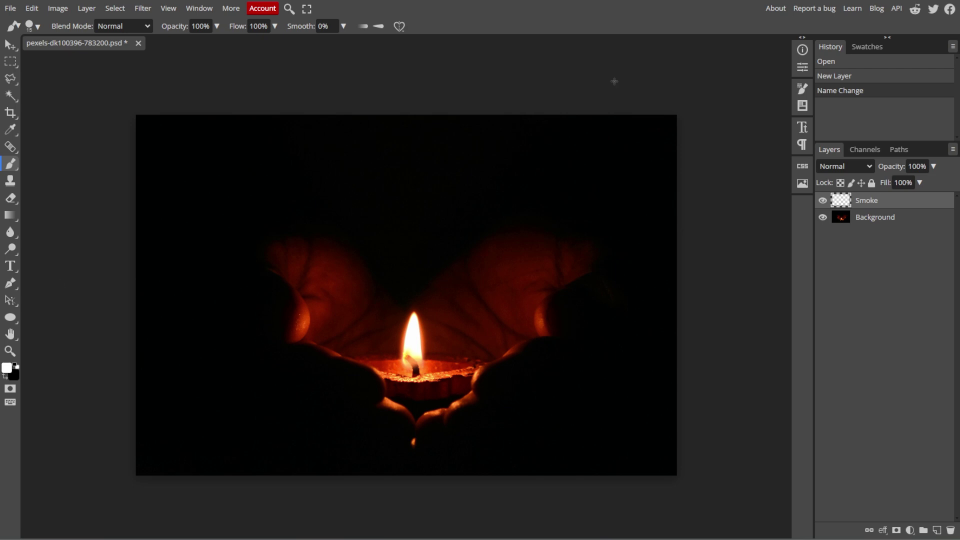
- Choose the 2771 px smoke brush, rotate its tip upright, set its size to 2000 px and test it above the flame
left_click(32, 26)
scroll(139, 140, "down", 10)
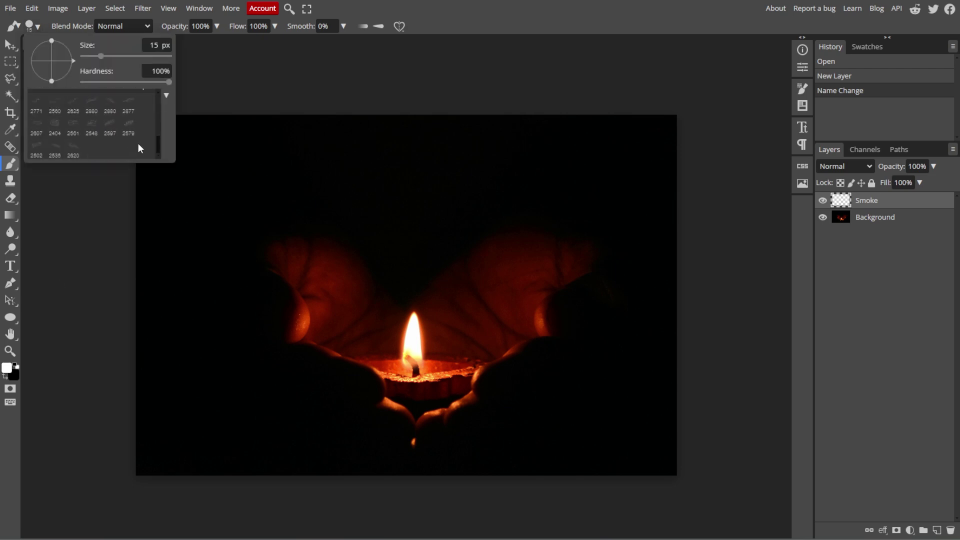
left_click(37, 103)
left_click_drag(73, 60, 59, 40)
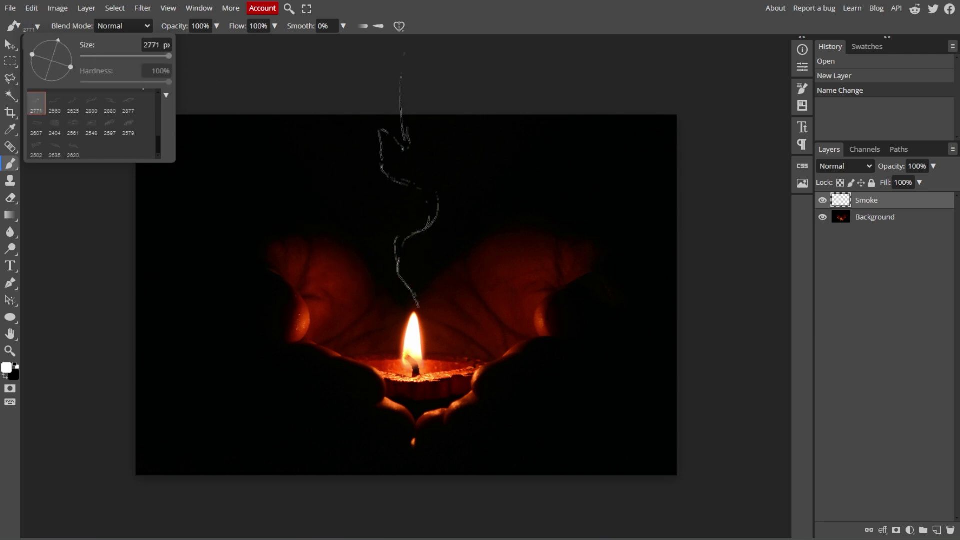
left_click(157, 56)
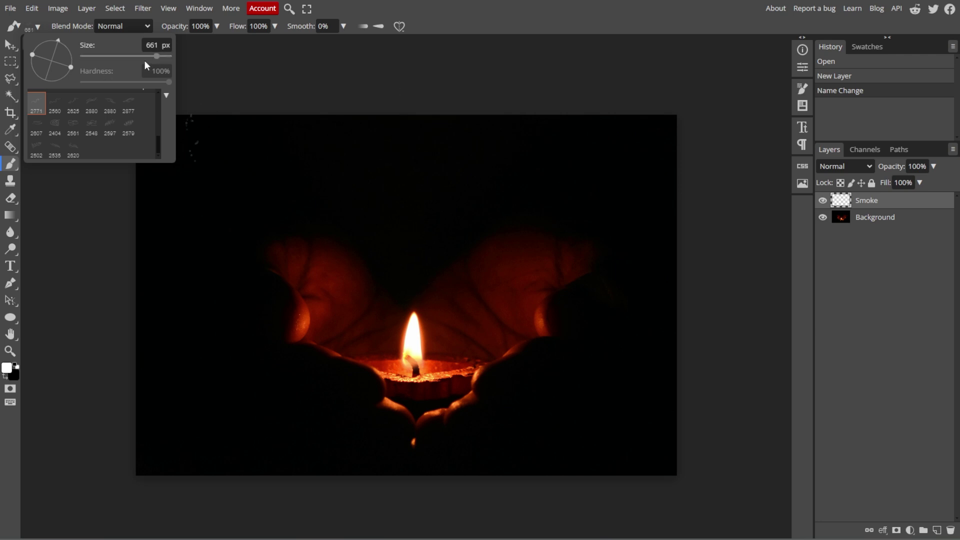
left_click(166, 56)
left_click(169, 57)
left_click_drag(160, 46, 126, 43)
type("20000")
key("BackSpace")
left_click(409, 210)
key("ctrl+z")
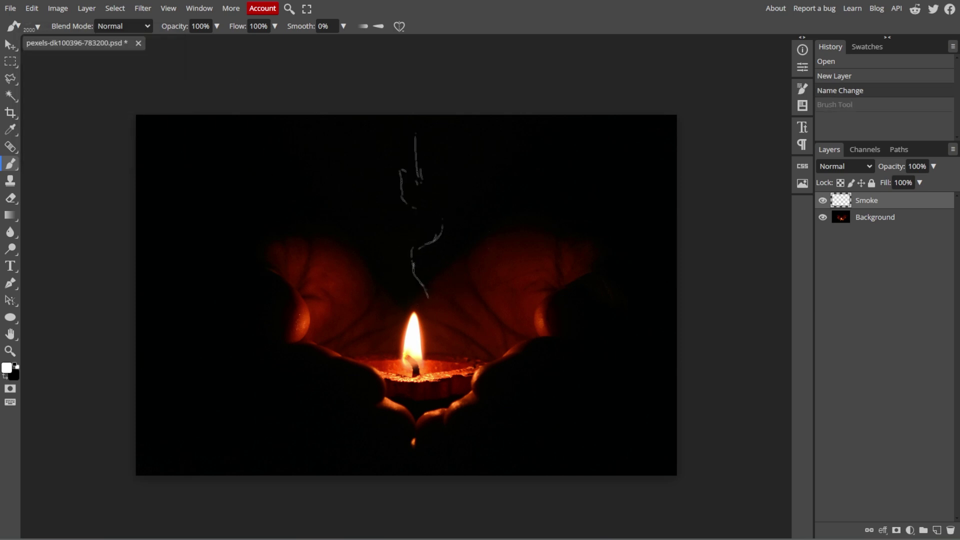
- Lower the brush opacity to 41% and set the foreground colour to grey 8c8c8c
left_click(217, 26)
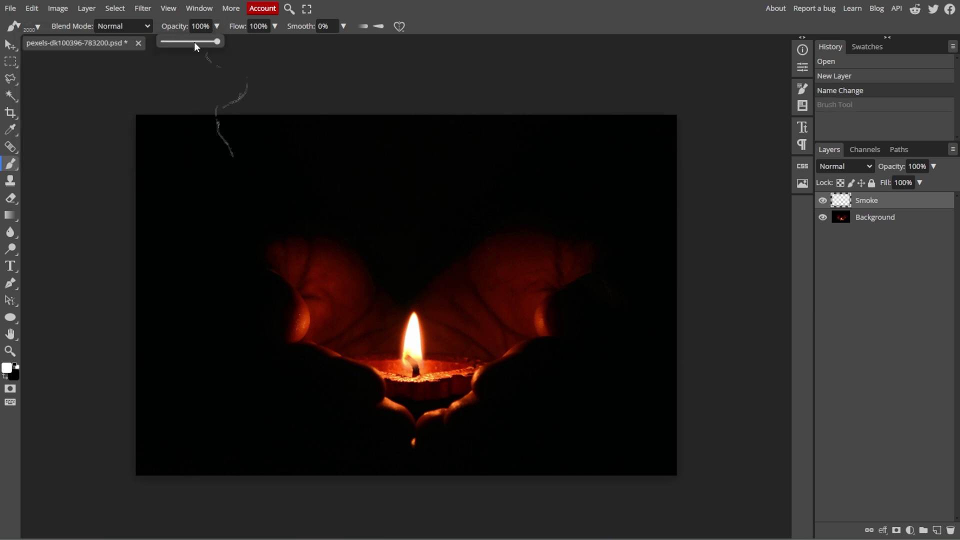
left_click_drag(197, 42, 185, 42)
left_click(217, 26)
left_click(7, 369)
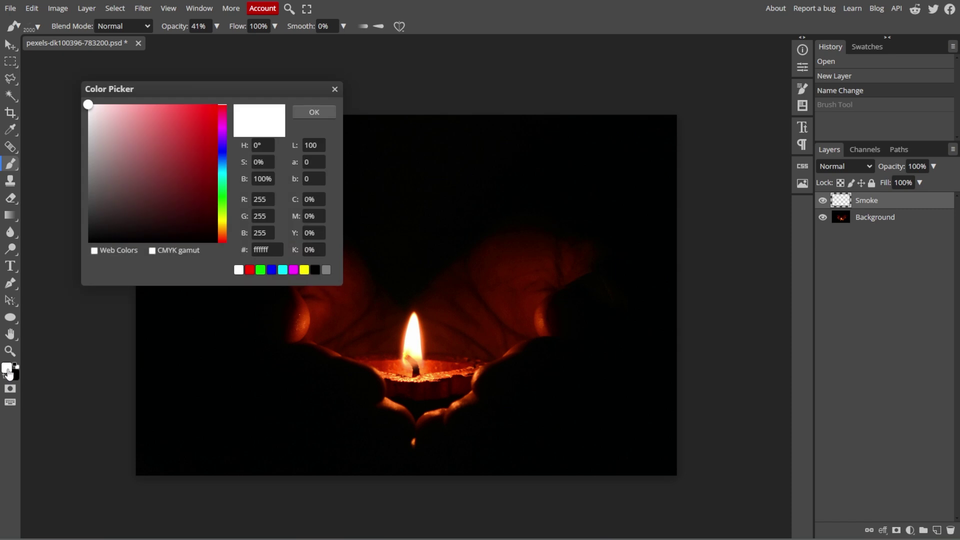
left_click_drag(97, 163, 82, 169)
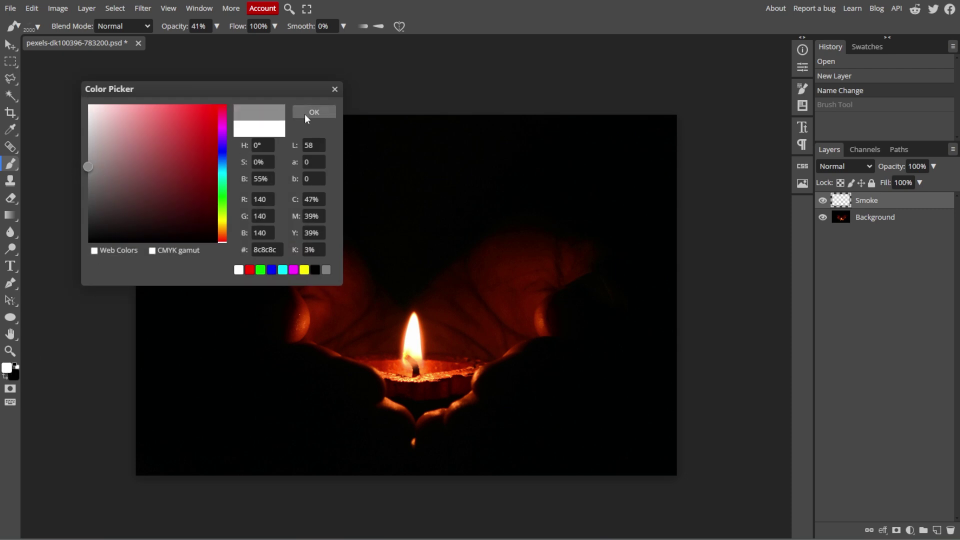
left_click(304, 114)
- Try stamping the smoke plume above the candle flame, raising the brush opacity to 54%
left_click(407, 213)
key("ctrl+z")
left_click(217, 27)
left_click(192, 41)
left_click(408, 207)
scroll(466, 268, "up", 5)
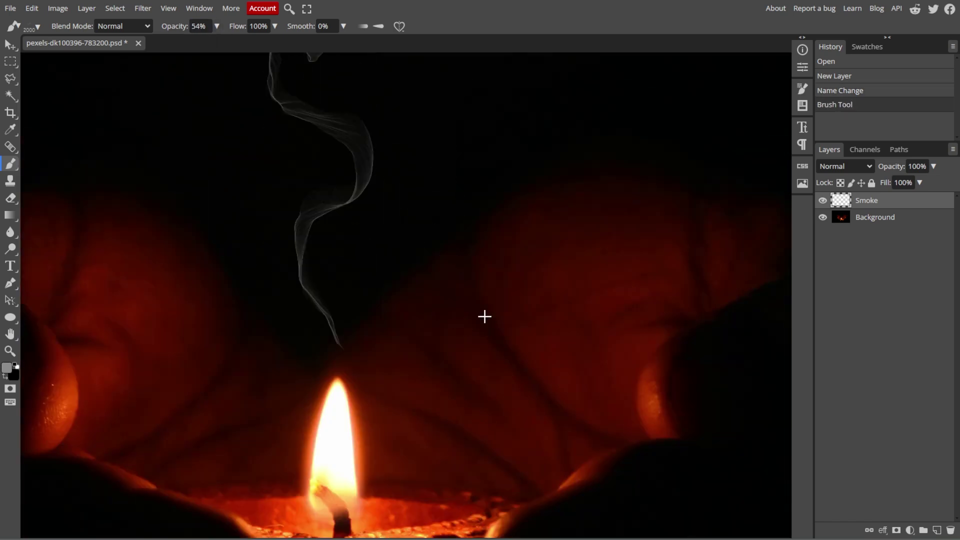
scroll(504, 316, "down", 5)
key("ctrl+z")
- Stamp the smoke plume directly above the candle flame at 100% brush opacity
left_click(411, 236)
key("ctrl+z")
left_click(411, 238)
key("ctrl+z")
key("0")
left_click(412, 238)
key("ctrl+z")
left_click(410, 238)
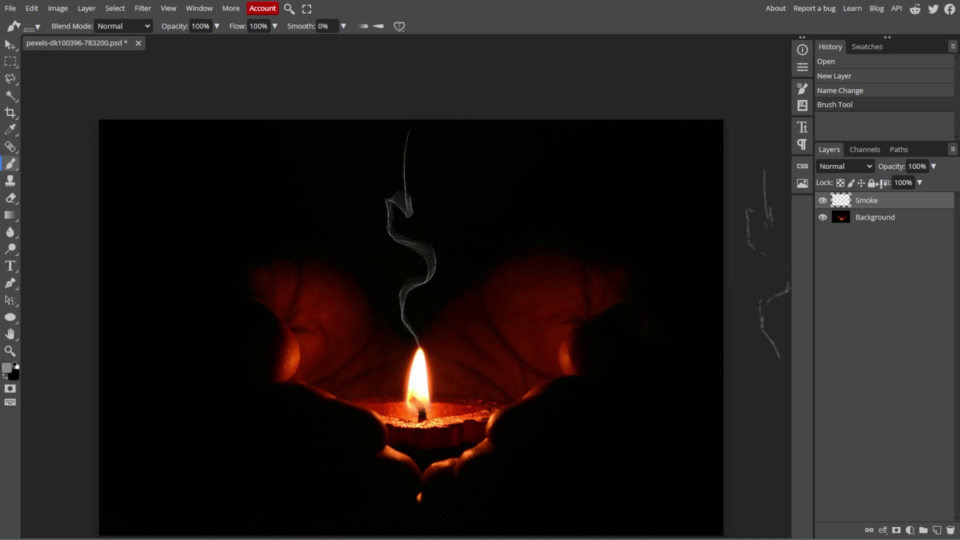
- Try out the different blend modes on the Smoke layer, ending on Dissolve
left_click(845, 167)
left_click(840, 216)
key("Down")
key("Down")
key("Down")
key("Down")
key("Down")
key("Down")
key("Down")
key("Down")
key("Down")
key("Down")
key("Down")
key("Down")
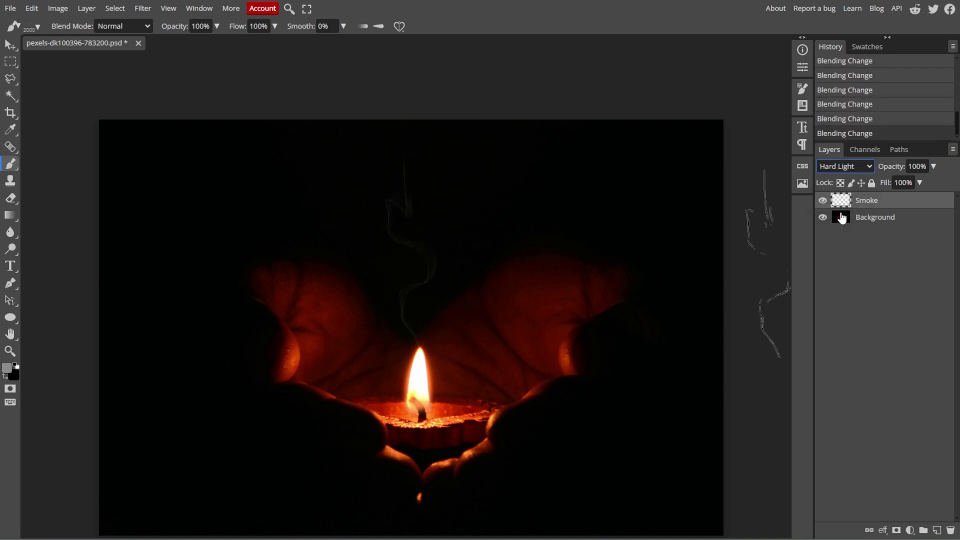
key("Down")
key("Down")
key("Down")
key("Down")
key("Down")
key("Down")
key("Down")
key("Down")
key("Down")
key("Down")
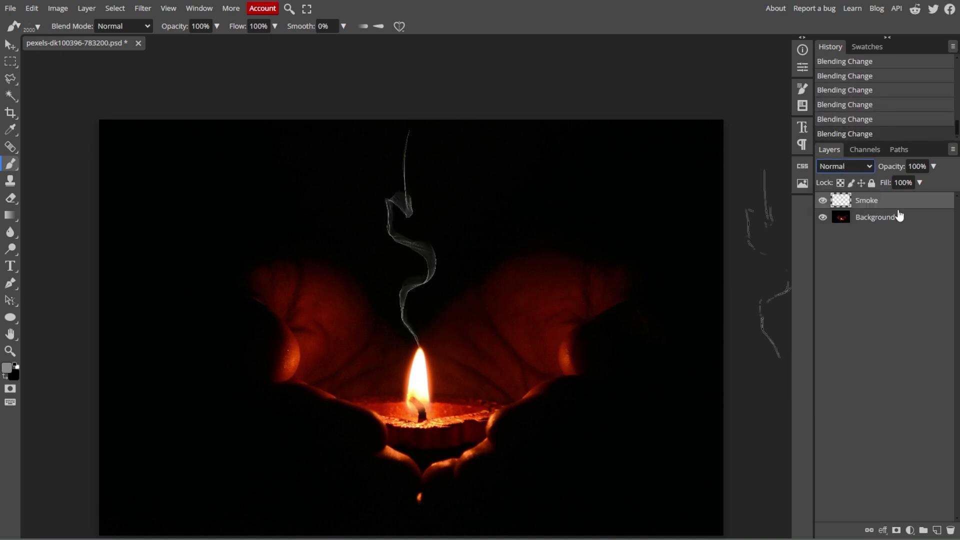
key("ctrl+z")
left_click(845, 166)
left_click(832, 178)
left_click(858, 119)
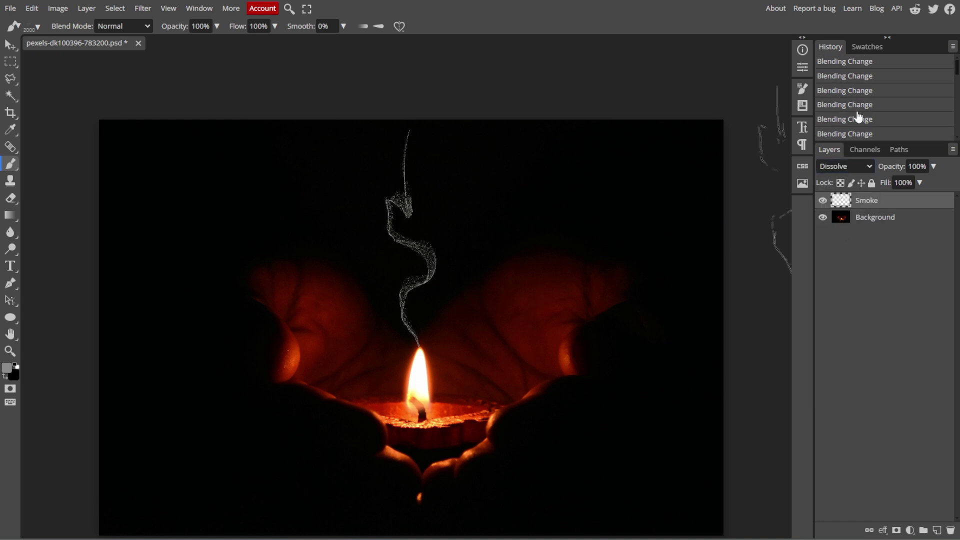
scroll(853, 113, "down", 5)
- Erase the stamped smoke above the flame from the Smoke layer with one large eraser stroke
left_click(38, 27)
left_click(54, 111)
left_click_drag(418, 178, 414, 293)
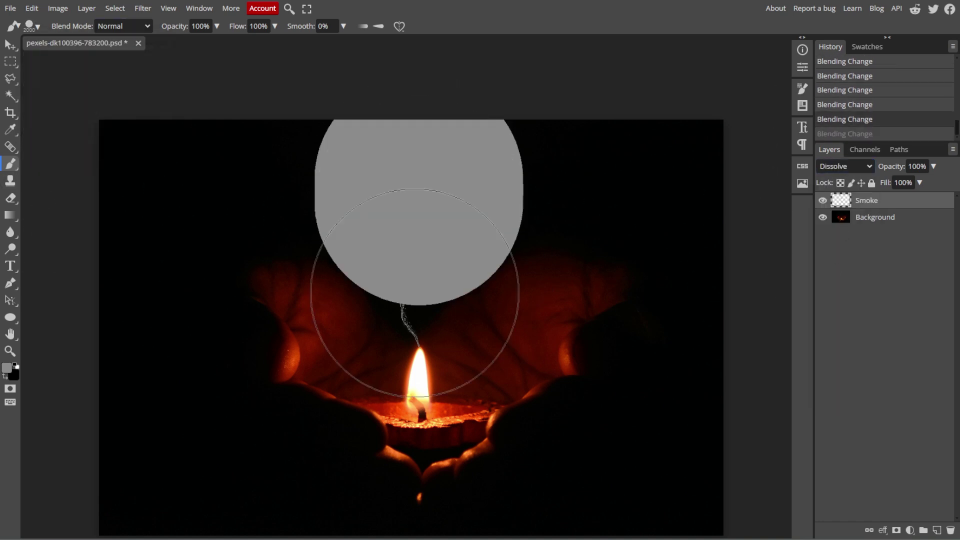
key("ctrl+z")
key("e")
left_click_drag(415, 150, 411, 309)
- Choose the 2560 px smoke brush, rotate its tip upright and stamp it above the candle flame
key("b")
left_click(32, 23)
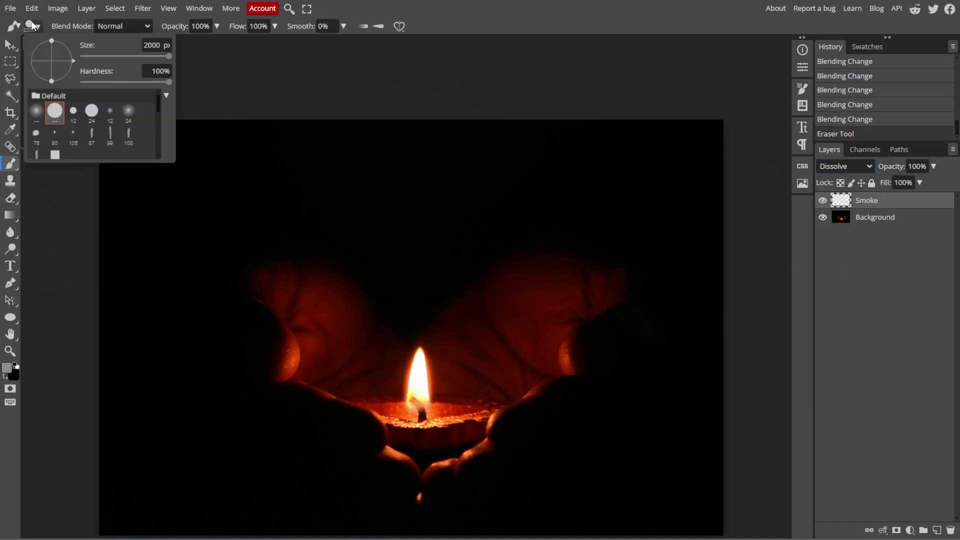
scroll(91, 140, "down", 5)
left_click(55, 103)
left_click_drag(73, 60, 65, 42)
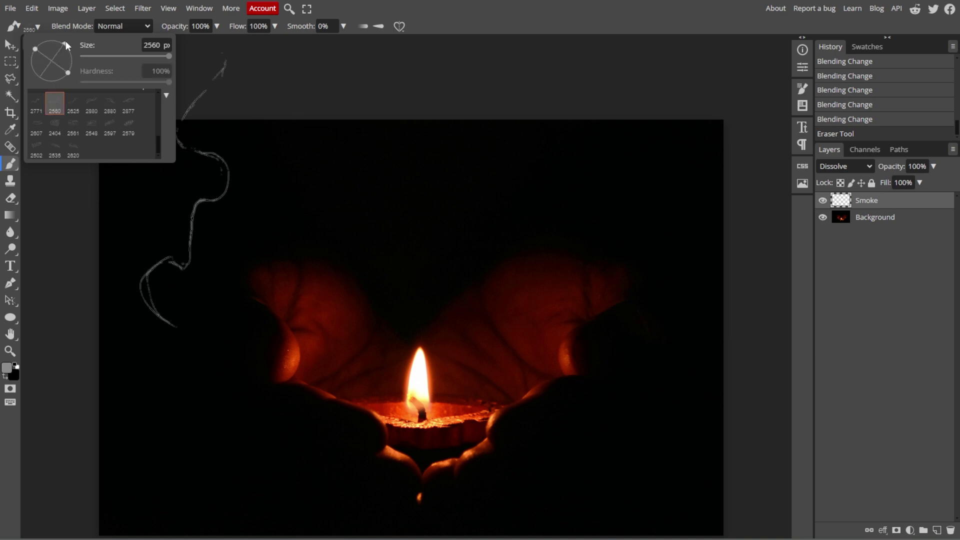
left_click(408, 265)
- Undo the smoke stamp, set the Smoke layer's blend mode to Normal and test the stamp again
left_click(863, 166)
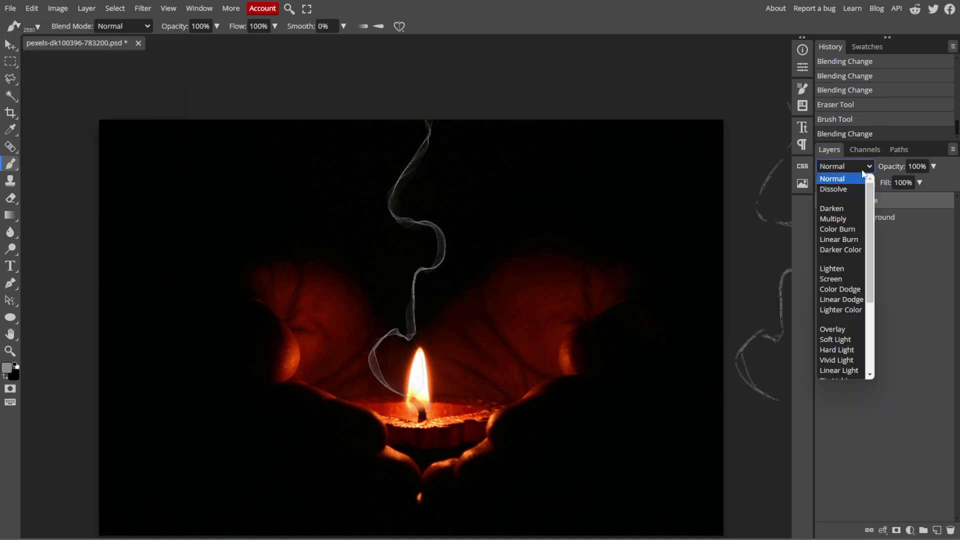
left_click(810, 228)
key("ctrl+z")
key("ctrl+z")
left_click(861, 170)
left_click(850, 178)
left_click(411, 242)
key("ctrl+z")
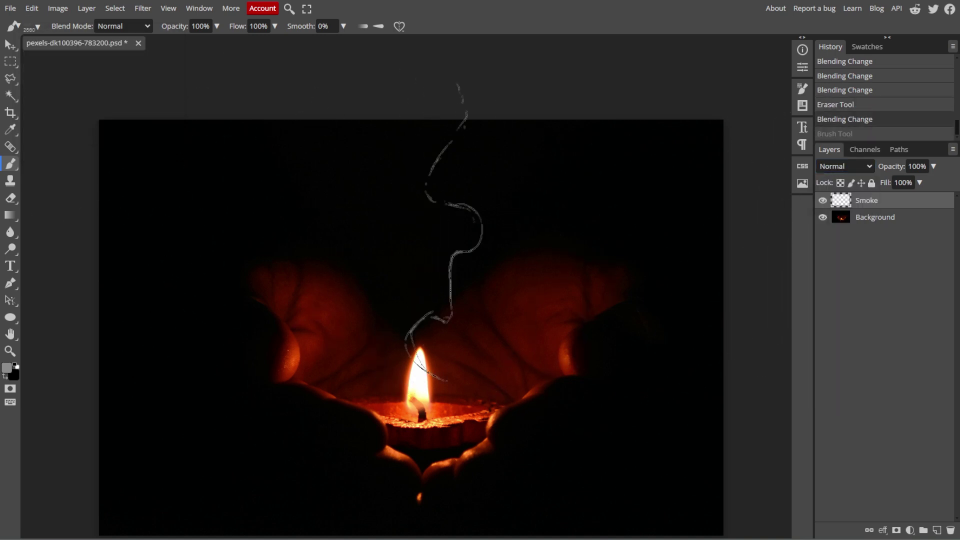
- Choose the 2620 px smoke brush and test a stamp of it above the candle flame
left_click(33, 27)
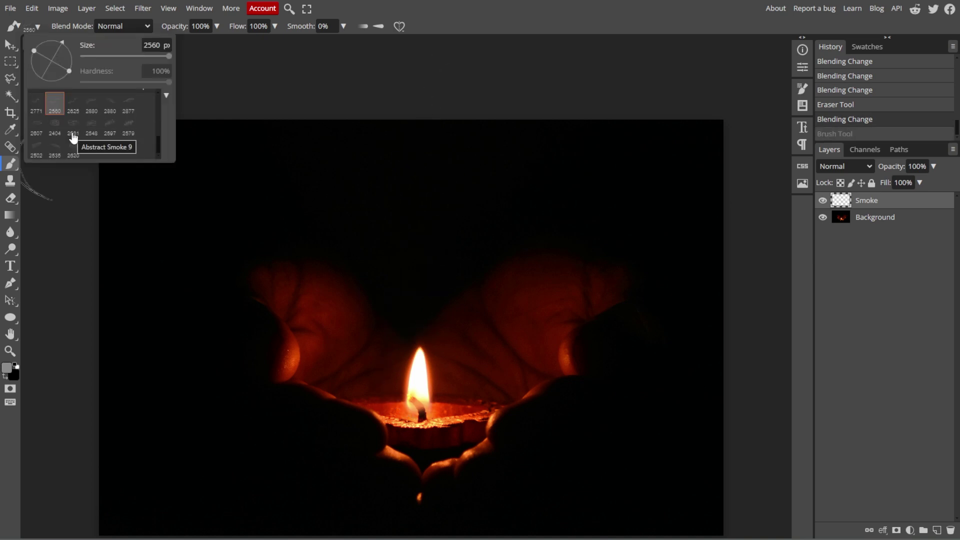
left_click(73, 155)
left_click(411, 240)
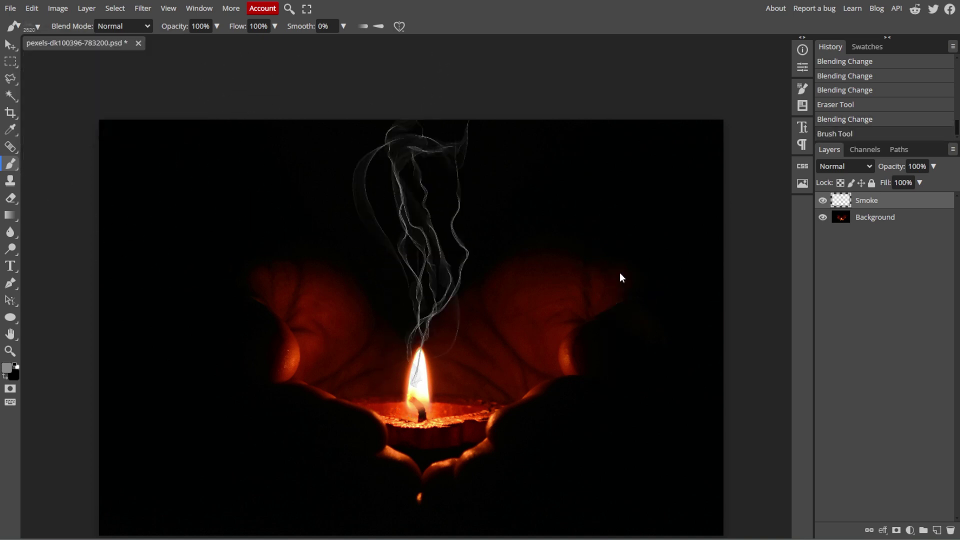
key("ctrl+z")
- Try stamping the wispy smoke above the flame with a reduced brush opacity
left_click(217, 26)
left_click(196, 44)
left_click(412, 258)
key("ctrl+z")
left_click(415, 257)
key("ctrl+z")
- Set the brush opacity to 40% and test the smoke stamp above the candle flame
left_click(200, 26)
left_click(216, 26)
left_click(184, 43)
left_click(420, 257)
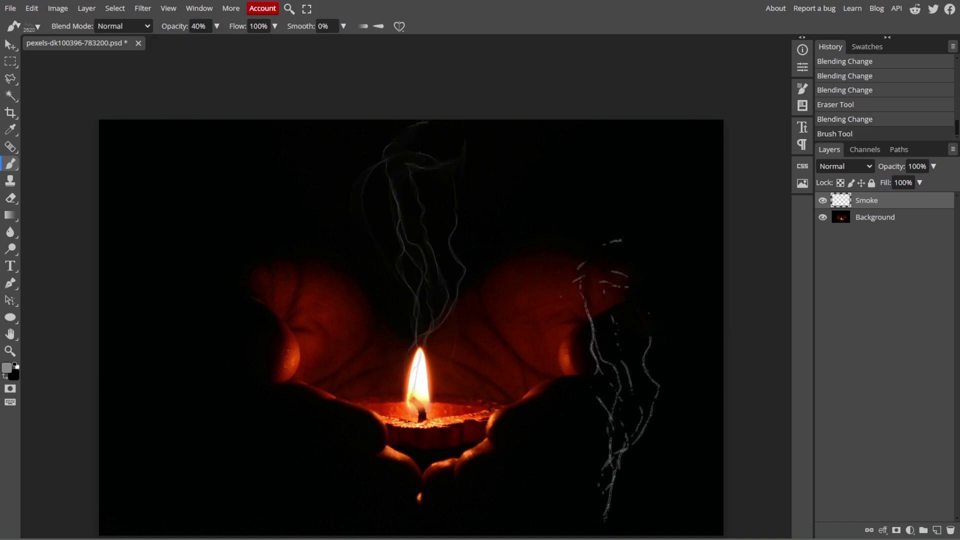
scroll(575, 375, "down", 2)
key("ctrl+z")
left_click(37, 27)
left_click(414, 234)
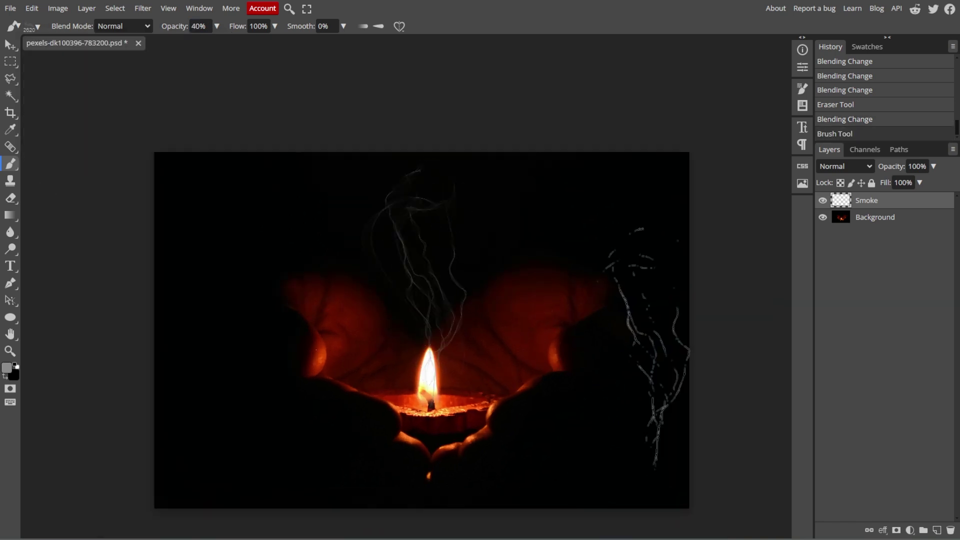
key("ctrl+z")
- Try a darker grey foreground colour for the smoke stamp above the candle flame
left_click(7, 367)
left_click(88, 193)
left_click(313, 106)
left_click(418, 239)
key("ctrl+z")
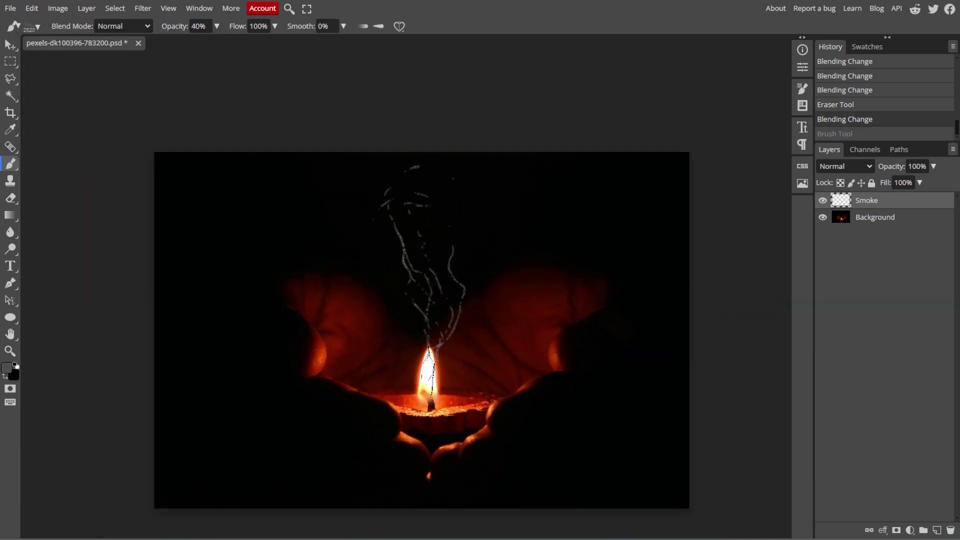
left_click(421, 255)
key("ctrl+z")
- Set the foreground colour to a medium grey and test the smoke stamp above the flame
left_click(7, 367)
left_click(88, 172)
left_click(313, 106)
left_click(415, 252)
key("ctrl+z")
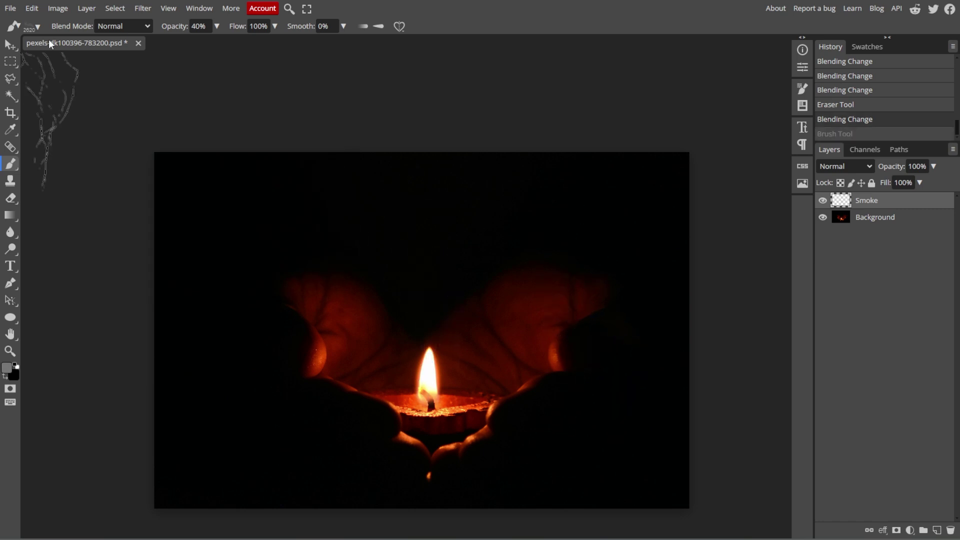
- Try stamping a different brush from the smoke set above the candle flame
left_click(37, 27)
left_click(109, 103)
left_click(438, 265)
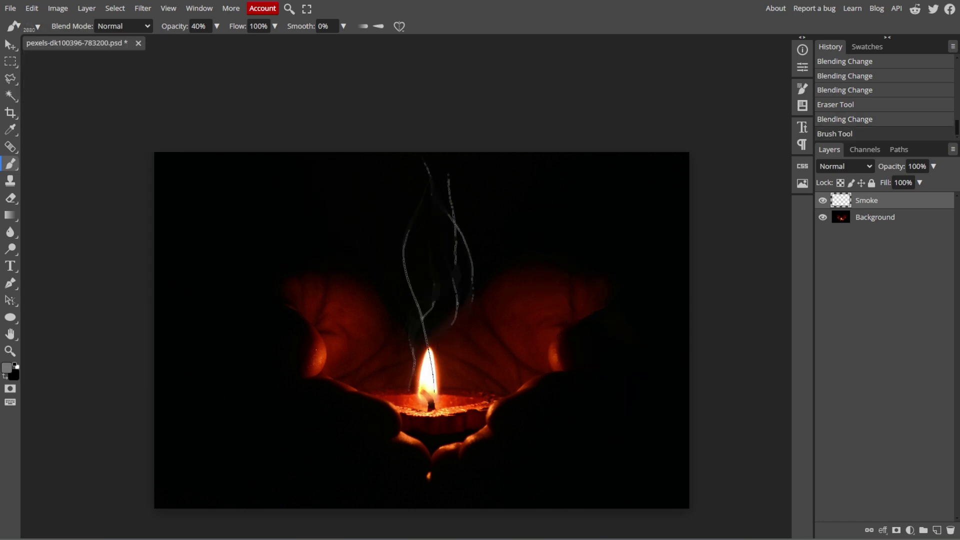
key("ctrl+z")
- Stamp smoke above the candle flame on the Smoke layer with the 2620 px smoke brush
left_click(38, 27)
left_click(75, 150)
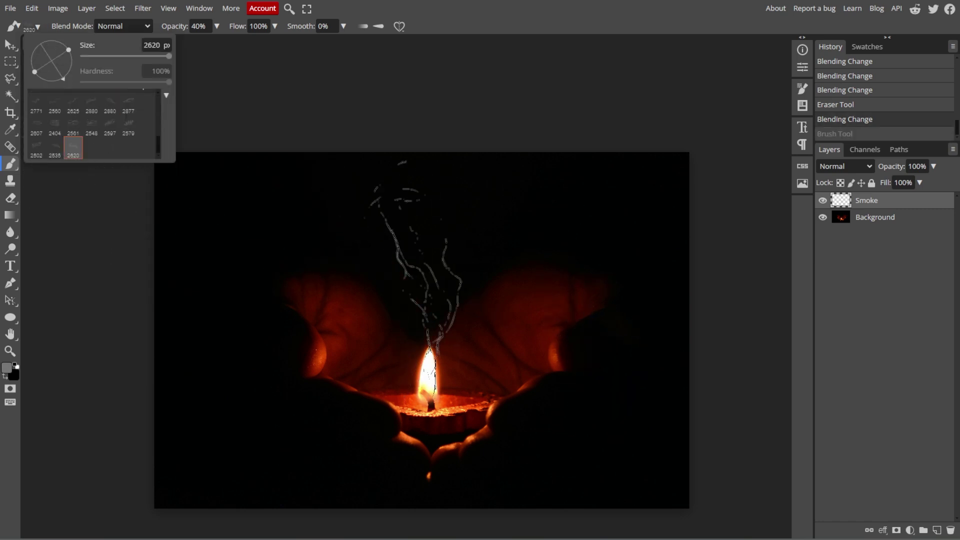
left_click(407, 255)
- Erase the smoke overlapping the candle flame with a soft eraser at 0% hardness, and undo the last eraser stroke
left_click(10, 198)
left_click(35, 27)
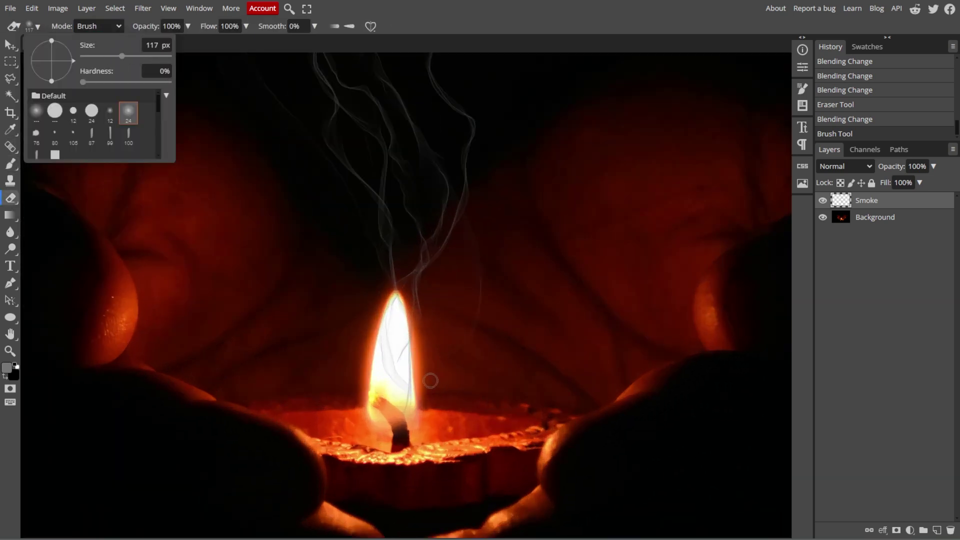
left_click(423, 380)
mouse_move(423, 380)
left_mouse_down()
mouse_move(480, 333)
mouse_move(435, 364)
mouse_move(442, 438)
left_mouse_up()
scroll(442, 439, "down", 5)
key("ctrl+z")
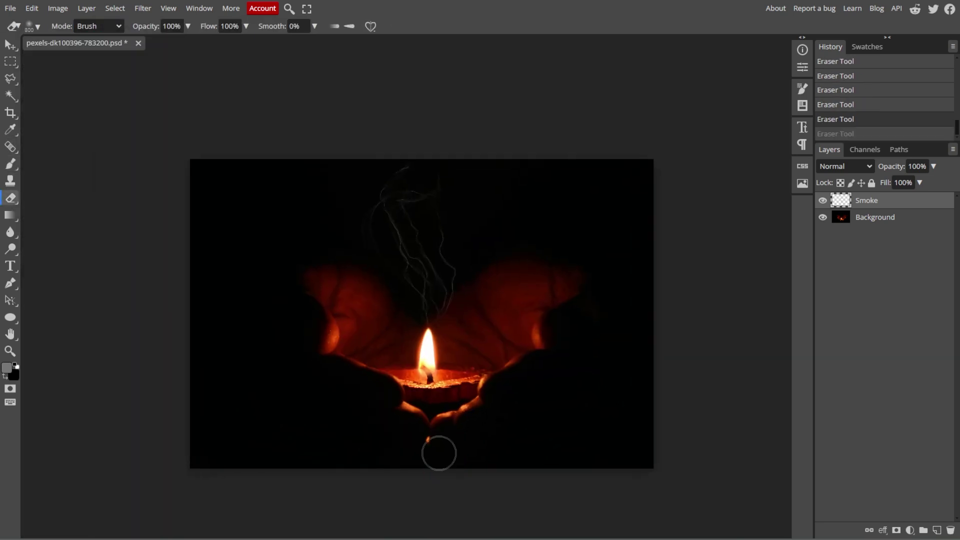
- Stamp a second wisp of smoke over the first one above the flame with the 2771 px smoke brush
scroll(452, 391, "up", 2)
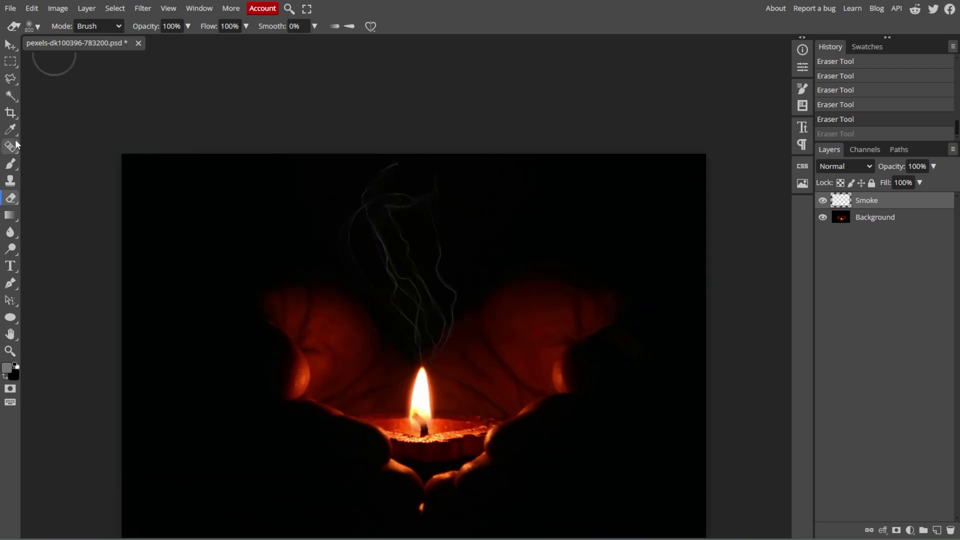
left_click(10, 164)
left_click(39, 26)
left_click(36, 104)
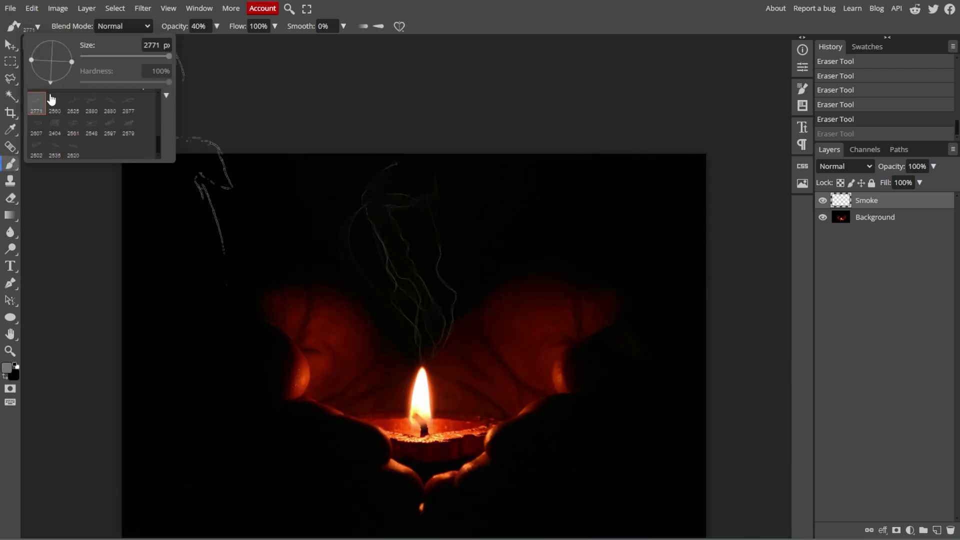
left_click(443, 277)
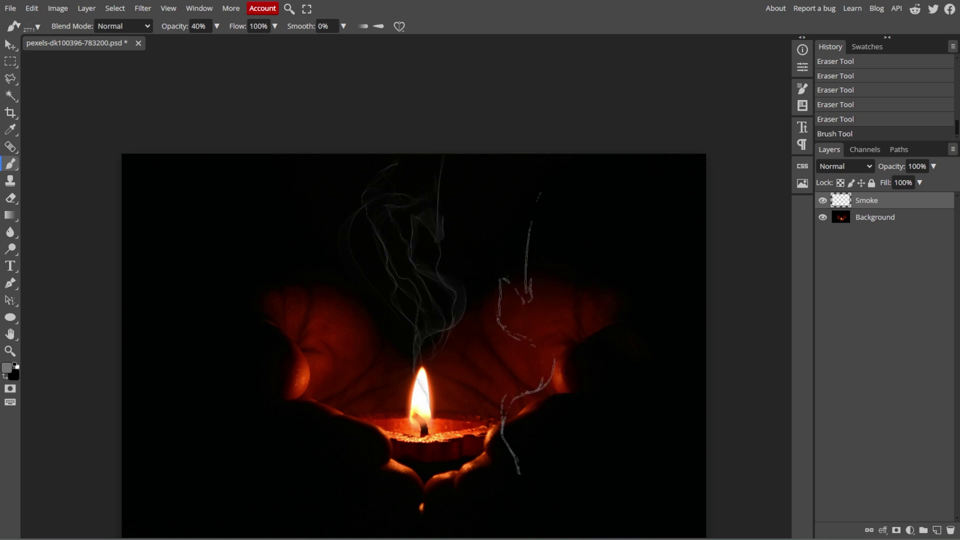
- Apply a Gaussian Blur with a 5 px radius to the Smoke layer and compare the image with the layer hidden and shown
left_click(141, 8)
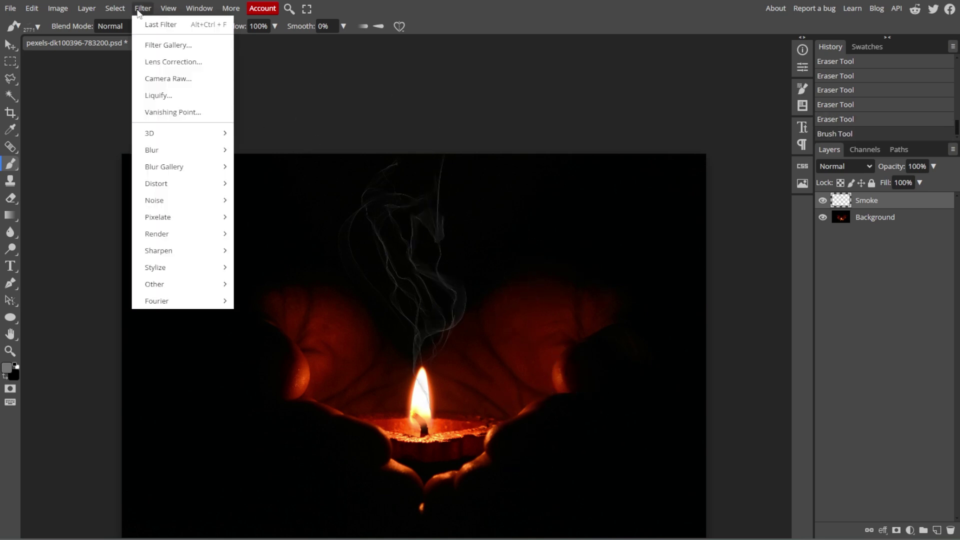
mouse_move(167, 155)
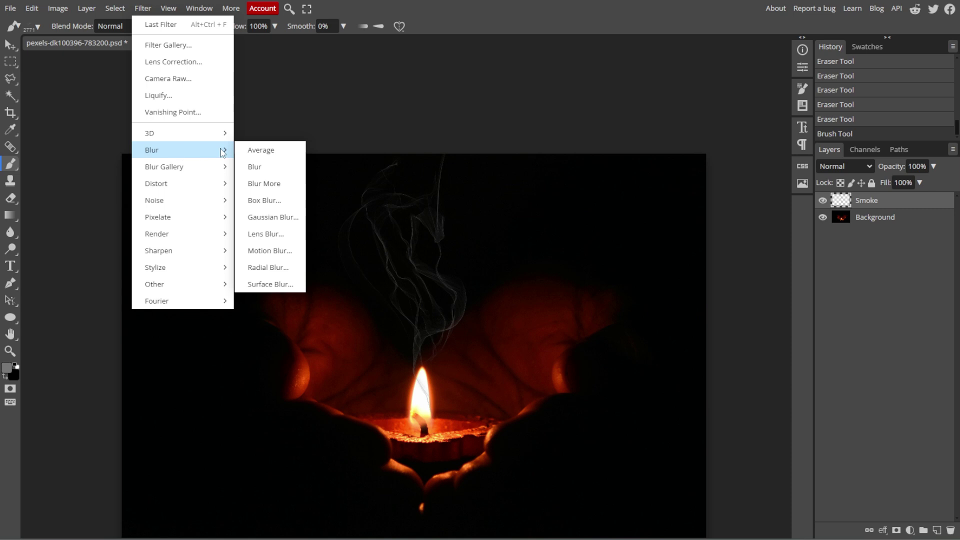
left_click(273, 217)
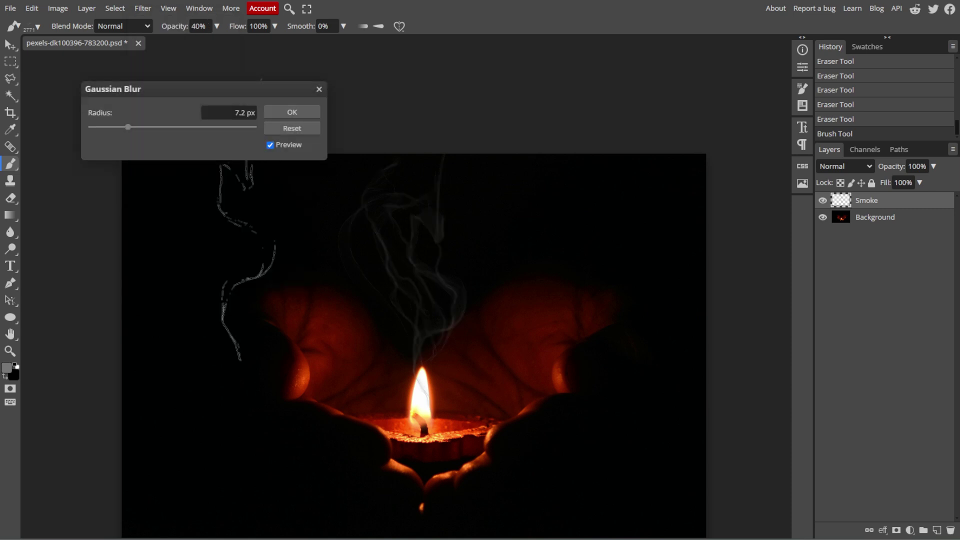
mouse_move(227, 212)
left_mouse_down()
mouse_move(172, 152)
mouse_move(302, 154)
left_mouse_up()
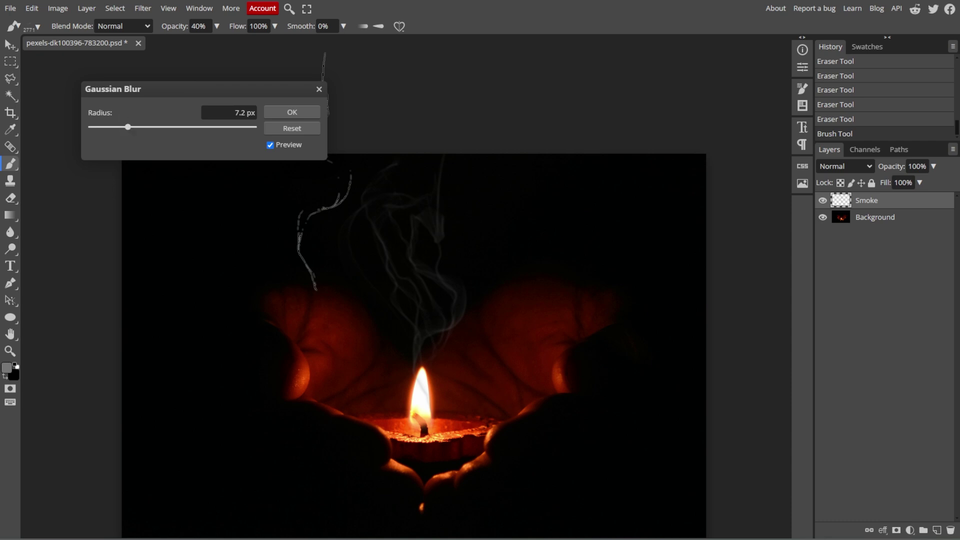
left_click_drag(128, 127, 189, 127)
double_click(247, 113)
key("BackSpace")
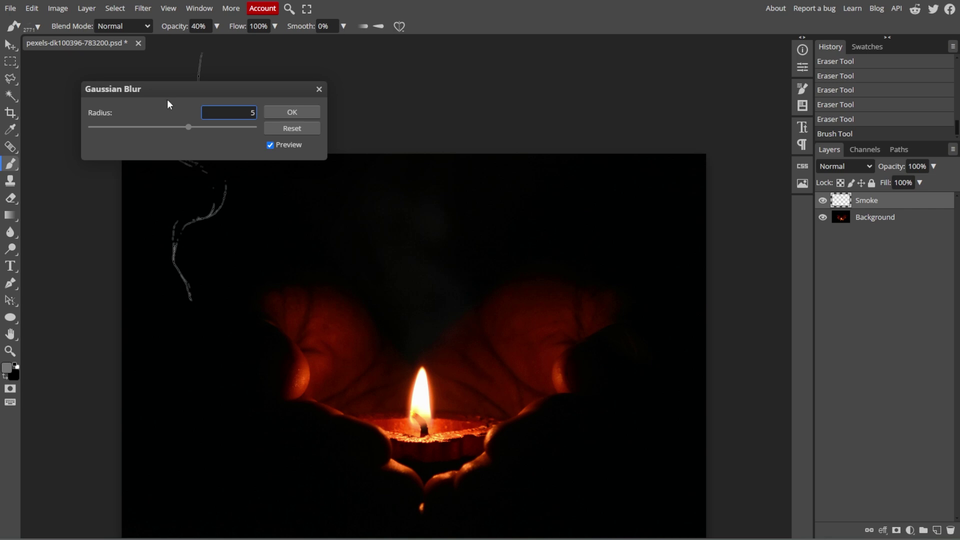
key("Return")
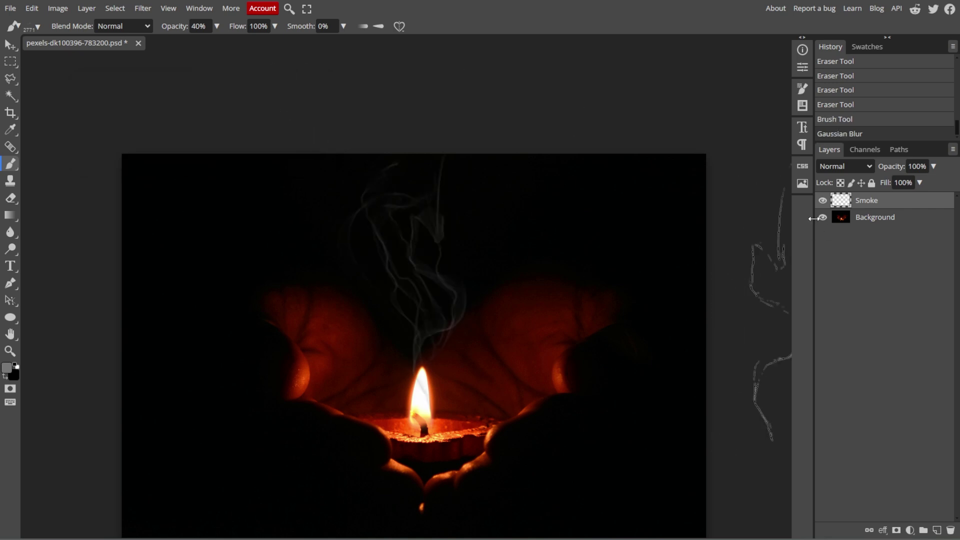
left_click(822, 201)
left_click(823, 201)
left_click(823, 201)
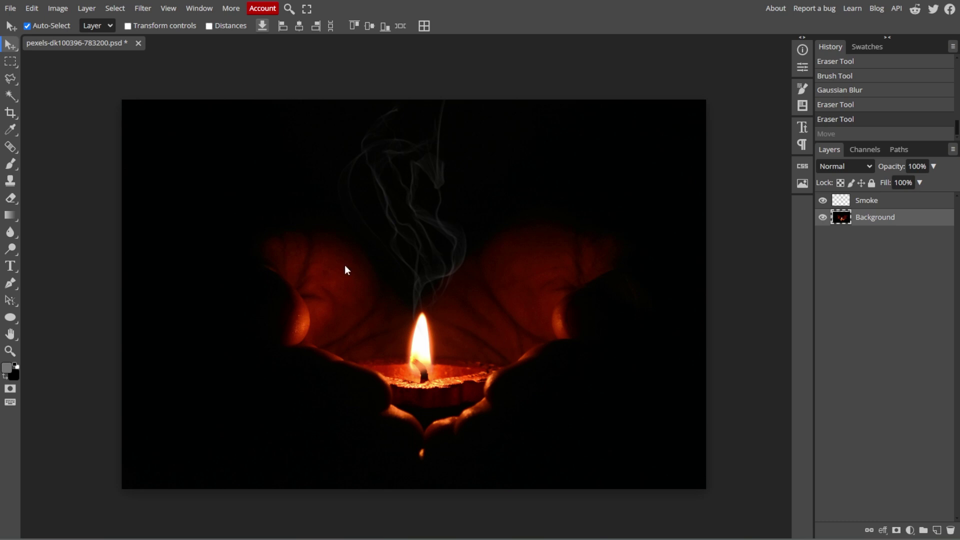
- Shift the Smoke layer about 28 px to the right with Free Transform so the smoke rises from the flame tip
right_click(7, 45)
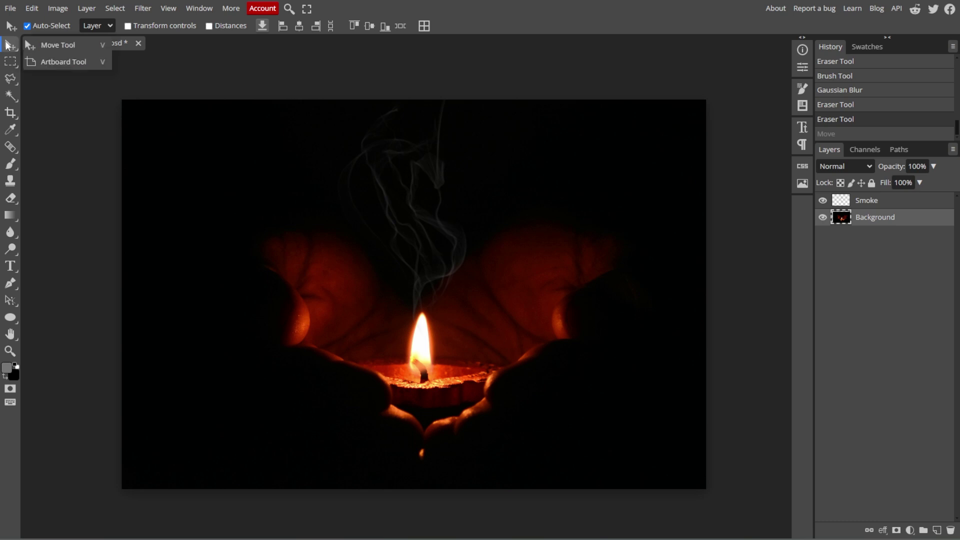
left_click(95, 47)
left_click(878, 202)
key("ctrl+alt+t")
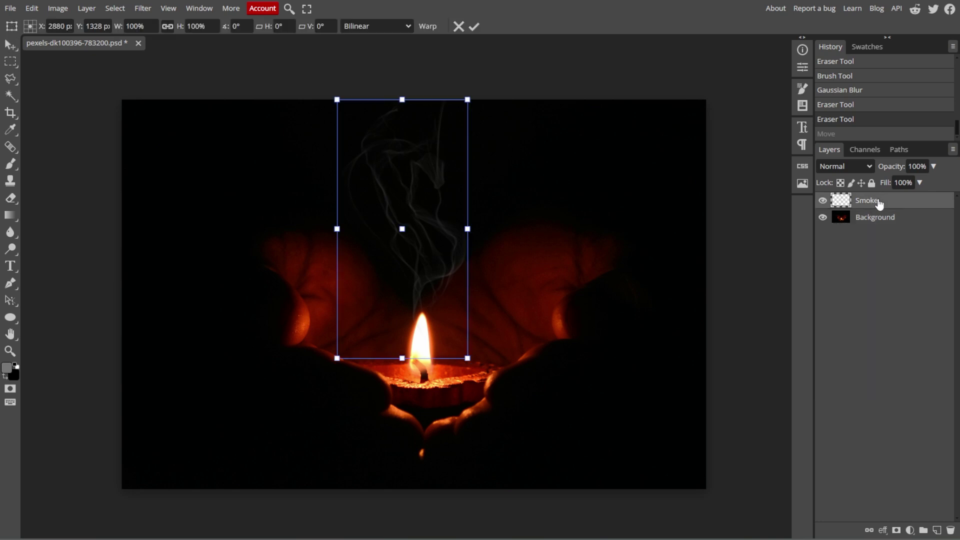
mouse_move(433, 294)
left_mouse_down()
mouse_move(475, 290)
mouse_move(442, 294)
left_mouse_up()
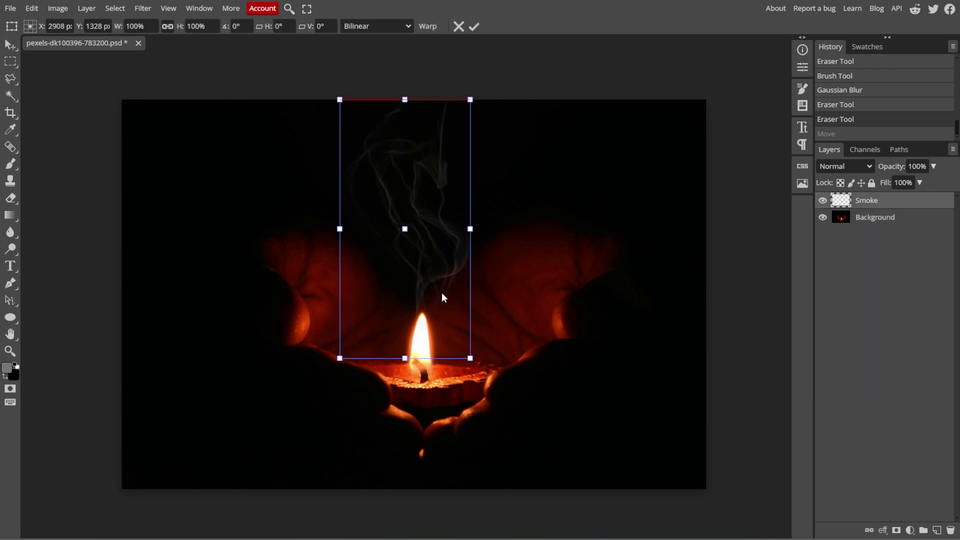
key("Return")
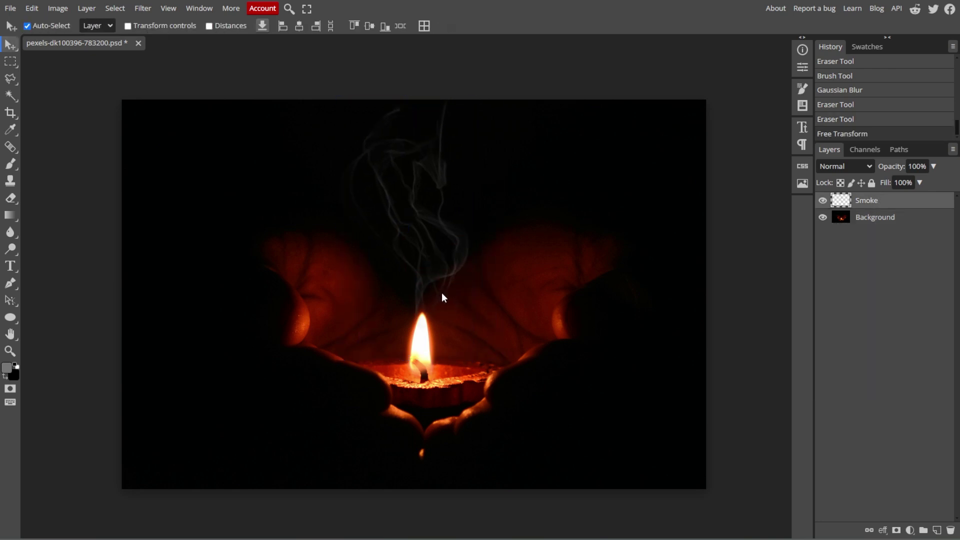
- Export the image as a 6000 × 4000 px PNG at 100% quality and dismiss the ad blocker notice
left_click(13, 10)
mouse_move(23, 173)
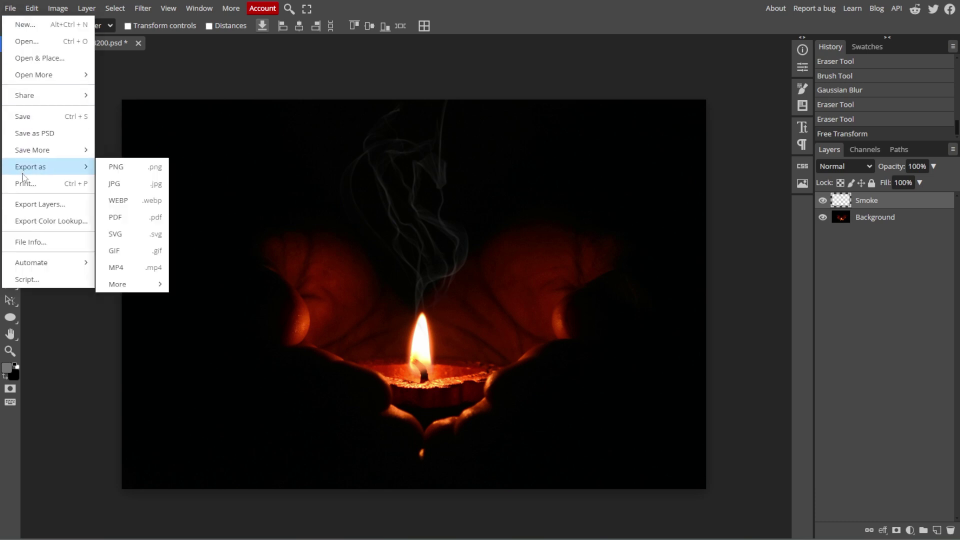
left_click(137, 173)
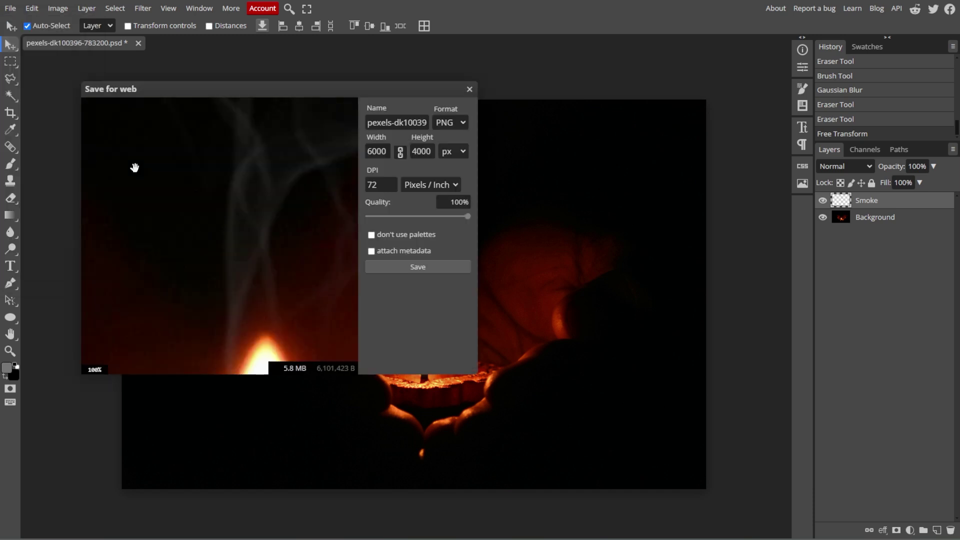
scroll(260, 250, "down", 5)
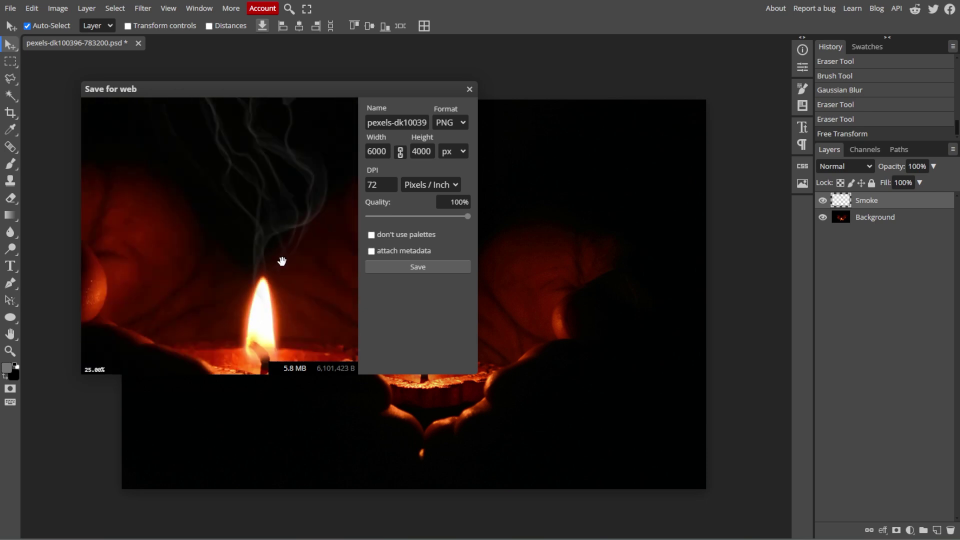
scroll(279, 275, "down", 2)
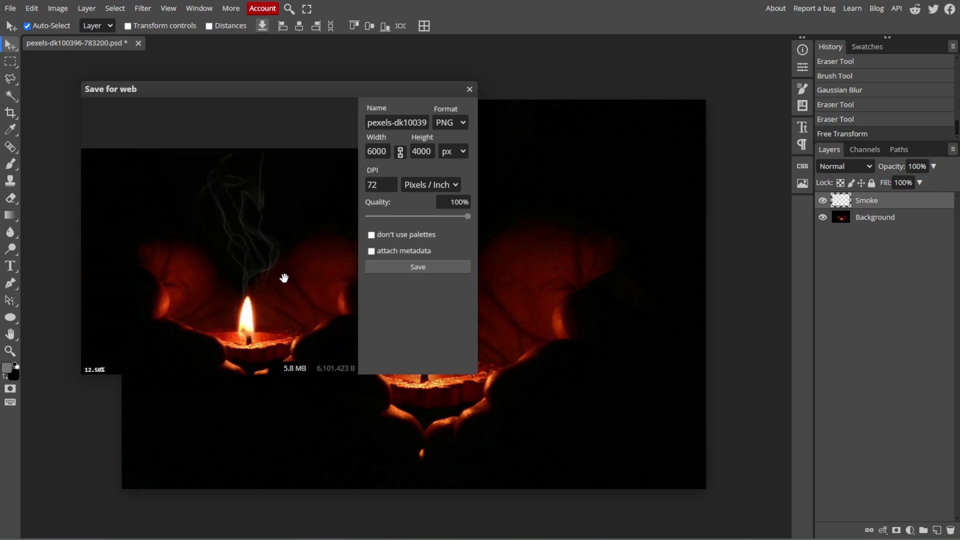
scroll(276, 279, "down", 1)
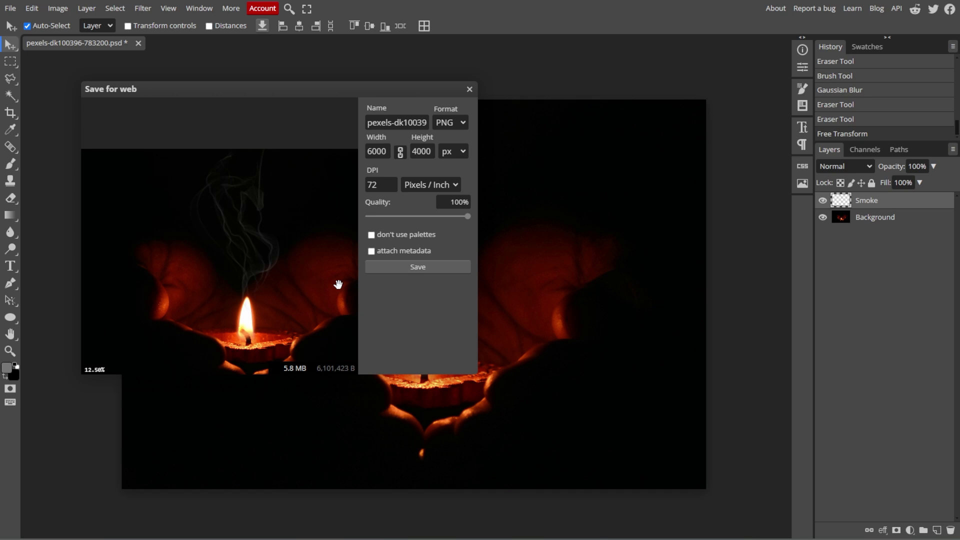
left_click(421, 266)
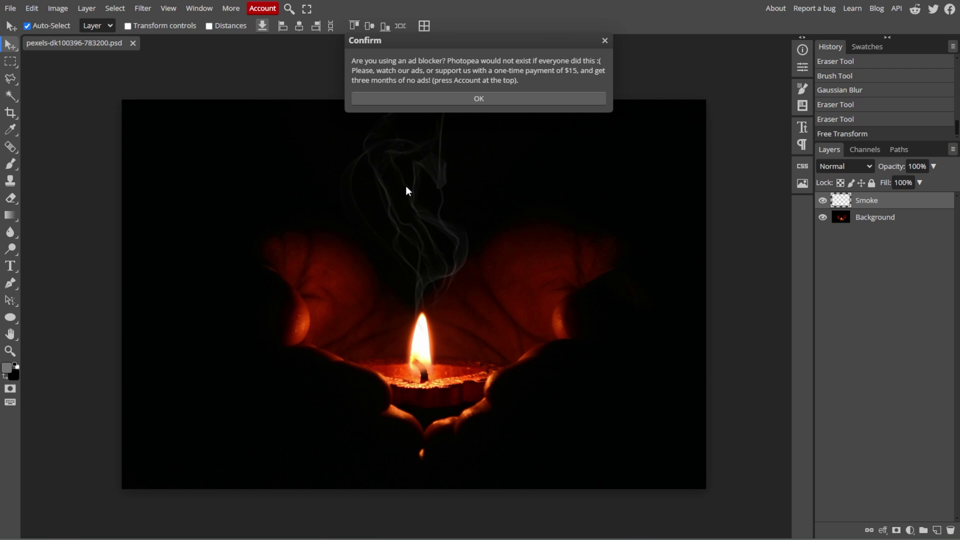
left_click(471, 97)
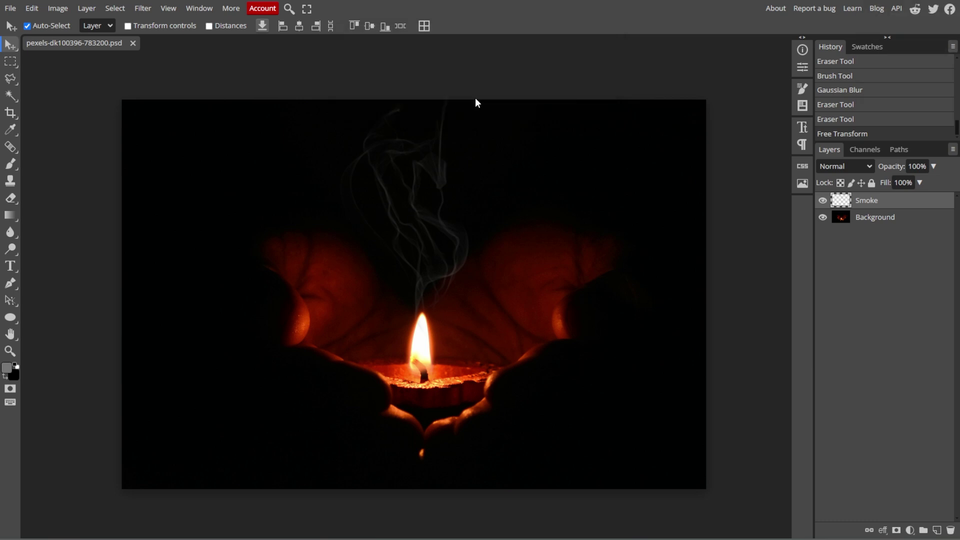